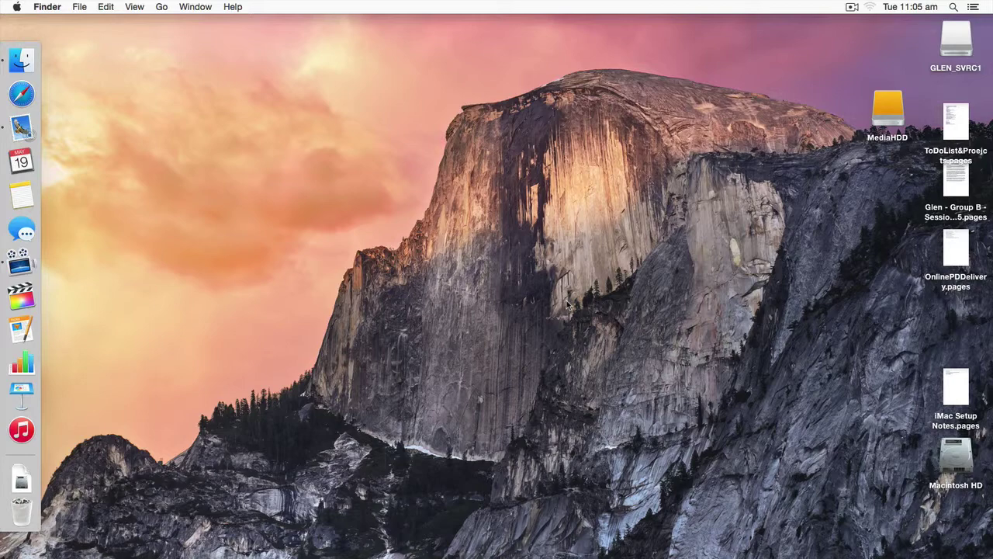
# Open System Preferences from the Apple menu.
pyautogui.click(16, 6)
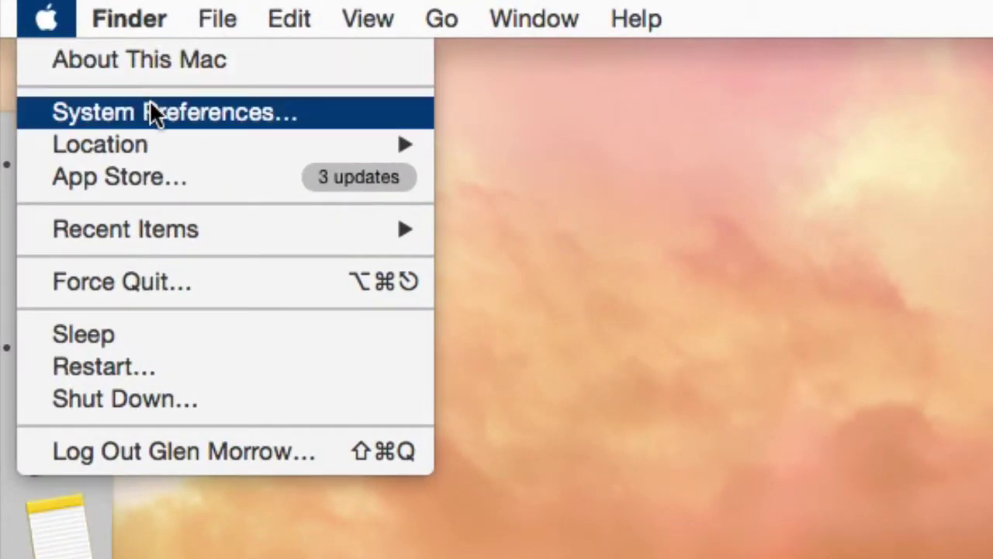
pyautogui.click(156, 113)
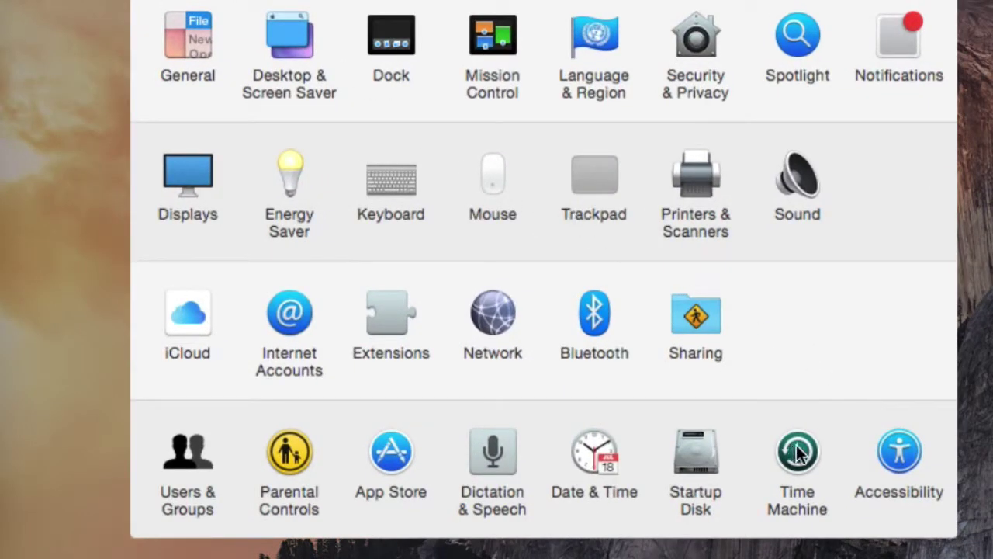
# In Accessibility's Display pane, check Invert colors and leave Increase contrast checked.
pyautogui.click(900, 454)
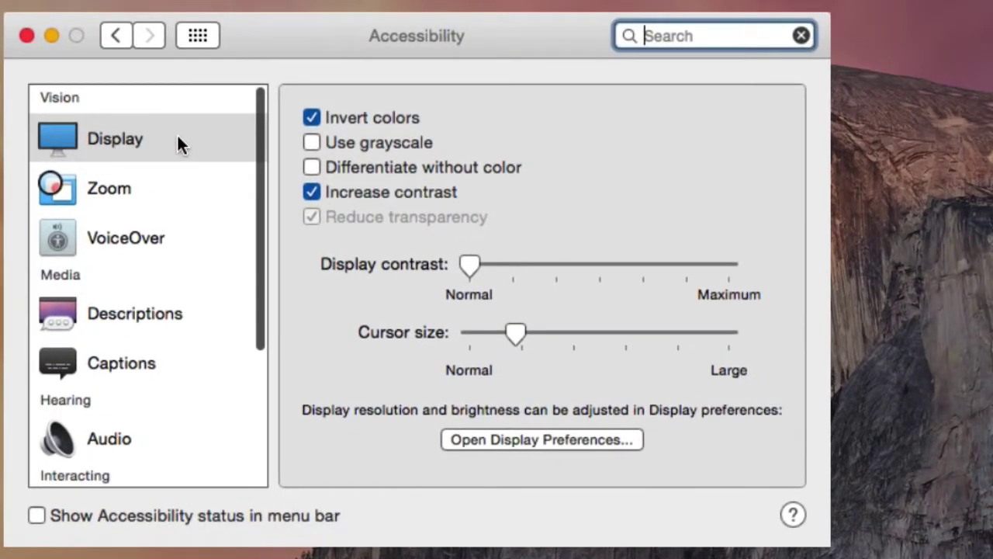
pyautogui.click(106, 137)
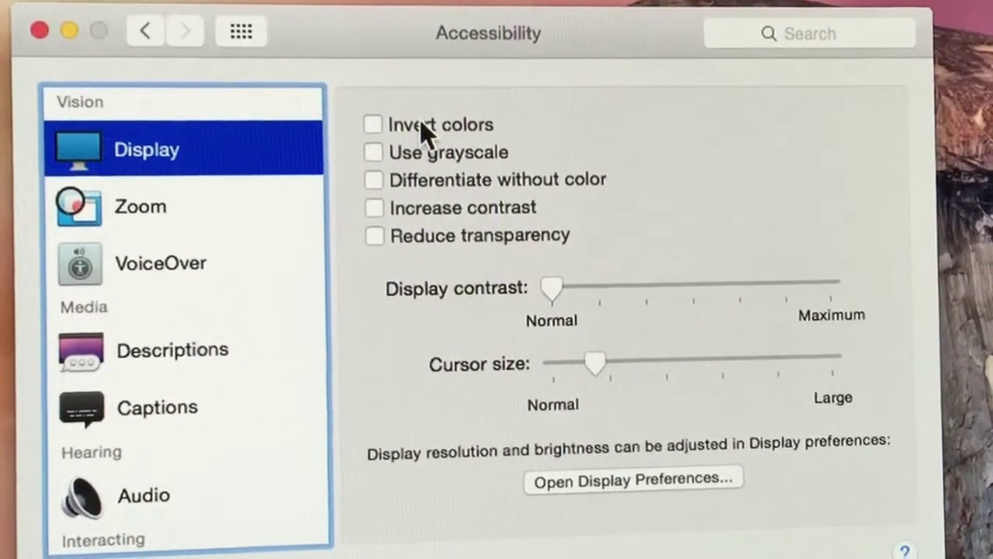
pyautogui.click(420, 131)
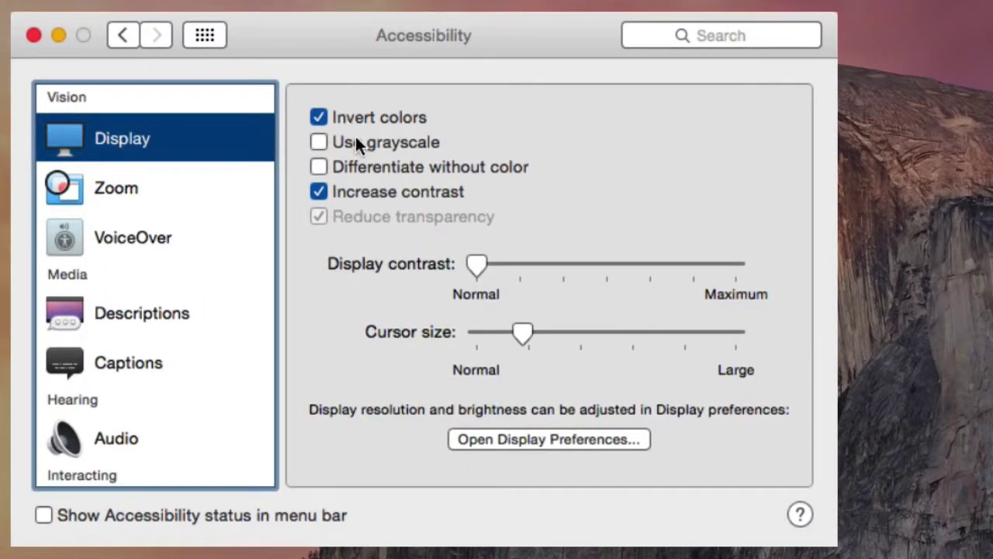
pyautogui.click(373, 191)
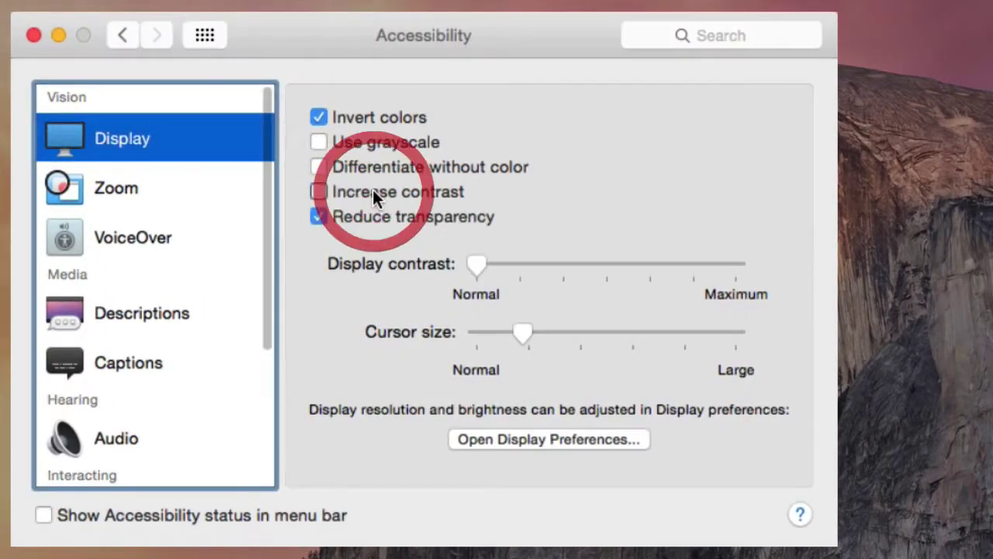
pyautogui.click(372, 191)
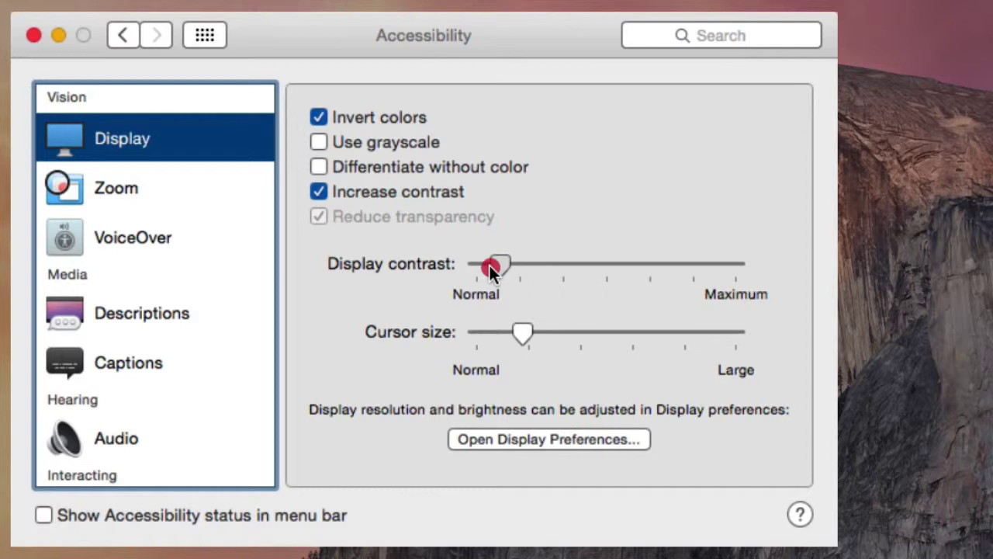
# Enlarge the pointer with the Cursor size slider.
pyautogui.click(434, 264)
pyautogui.moveTo(523, 334); pyautogui.dragTo(494, 336)
pyautogui.click(533, 333)
# Set the iMac display resolution to Scaled 1600 × 900.
pyautogui.click(518, 437)
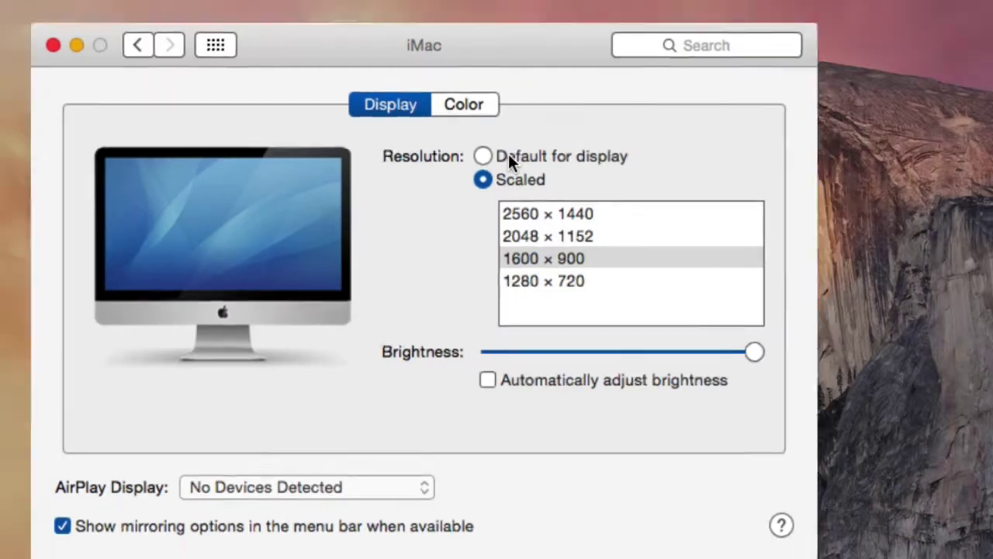
pyautogui.click(512, 149)
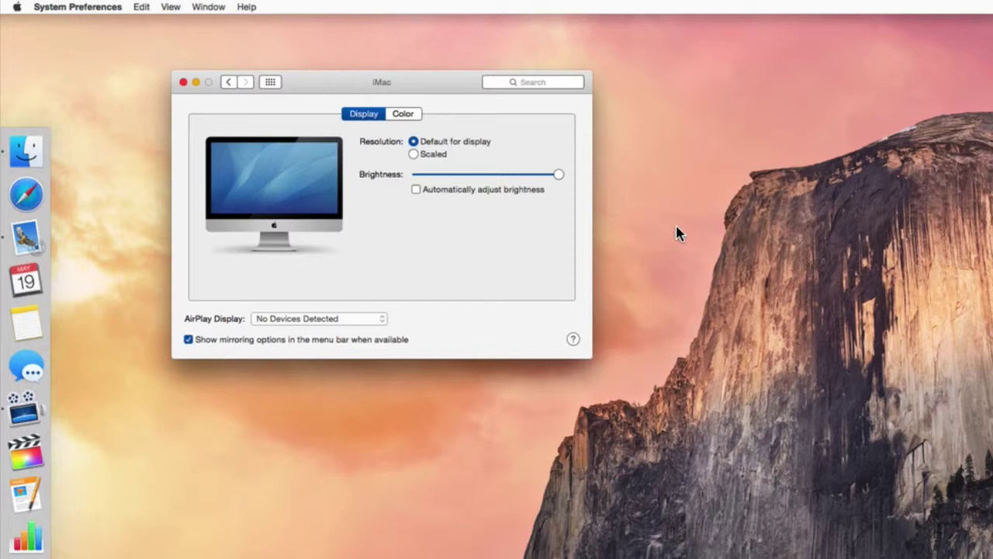
pyautogui.click(689, 245)
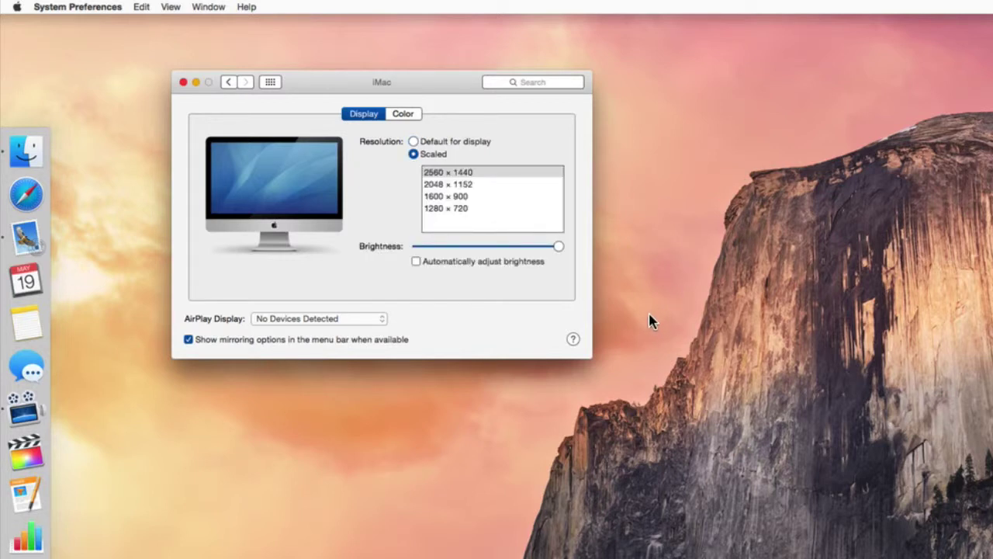
pyautogui.click(704, 318)
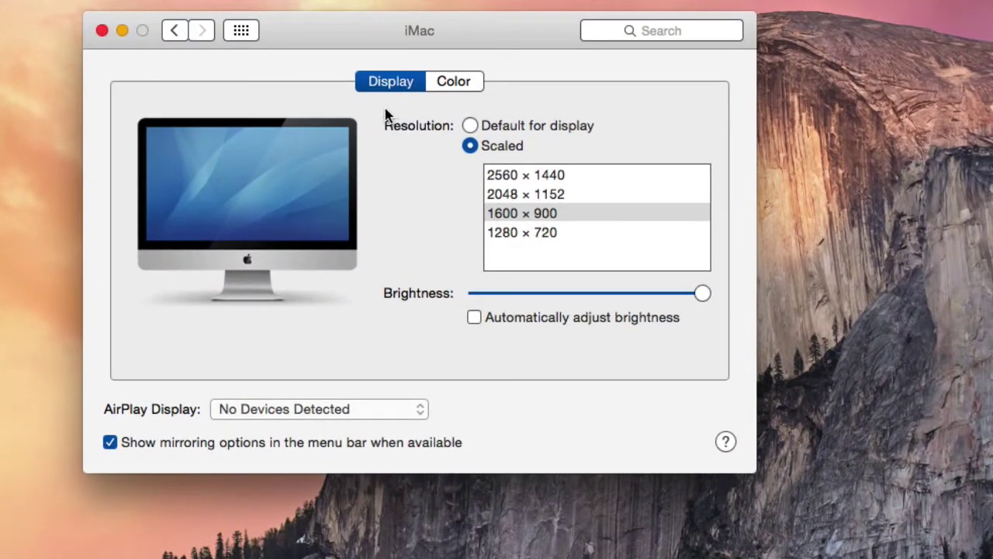
# Leave Automatically adjust brightness unchecked and adjust the Brightness slider.
pyautogui.click(472, 319)
pyautogui.click(473, 319)
pyautogui.moveTo(703, 295)
pyautogui.mouseDown()
pyautogui.moveTo(547, 303)
pyautogui.moveTo(714, 294)
pyautogui.mouseUp()
# Go back to all preferences and open Accessibility's Zoom settings.
pyautogui.click(240, 33)
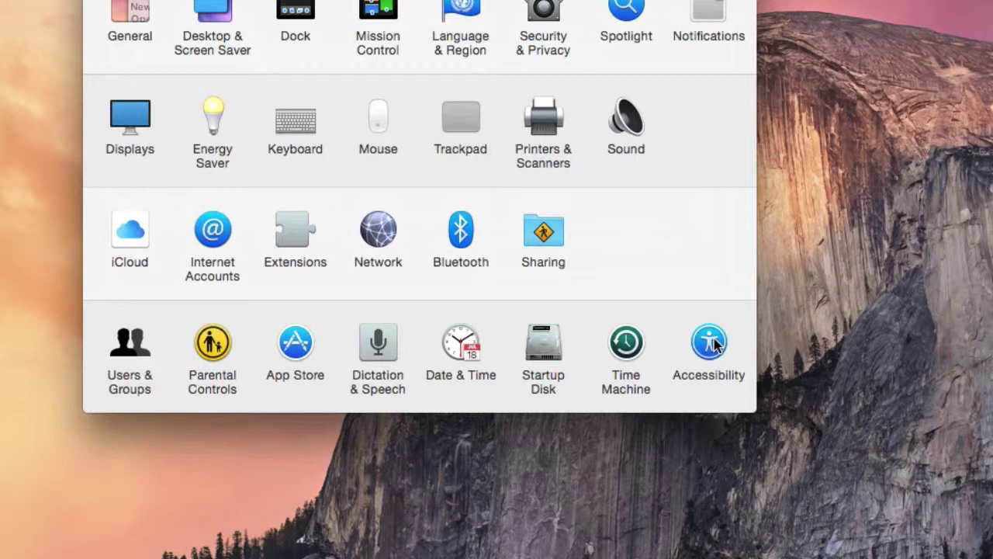
pyautogui.click(708, 343)
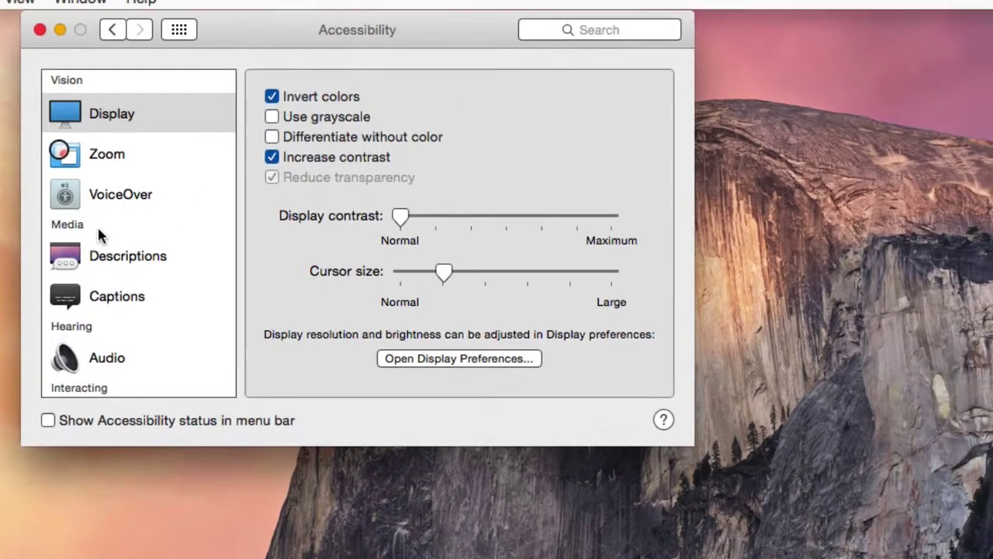
pyautogui.click(98, 152)
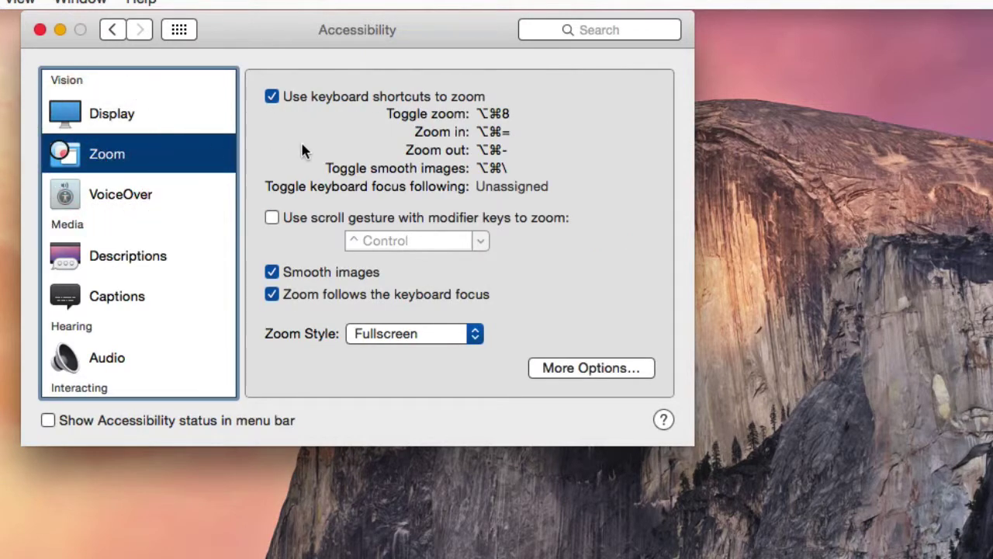
# Keep Use keyboard shortcuts to zoom checked in the Zoom settings.
pyautogui.click(289, 104)
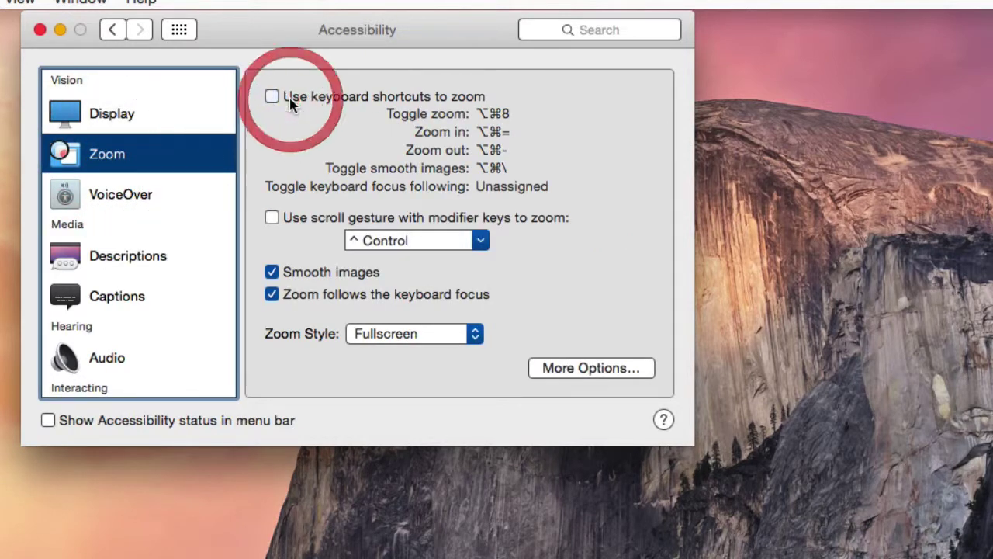
pyautogui.click(289, 103)
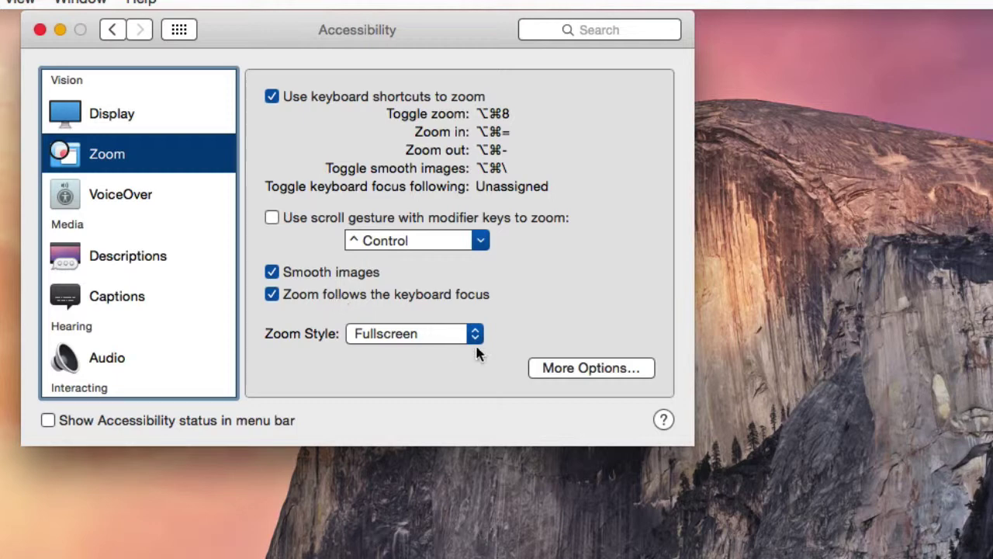
pyautogui.click(552, 366)
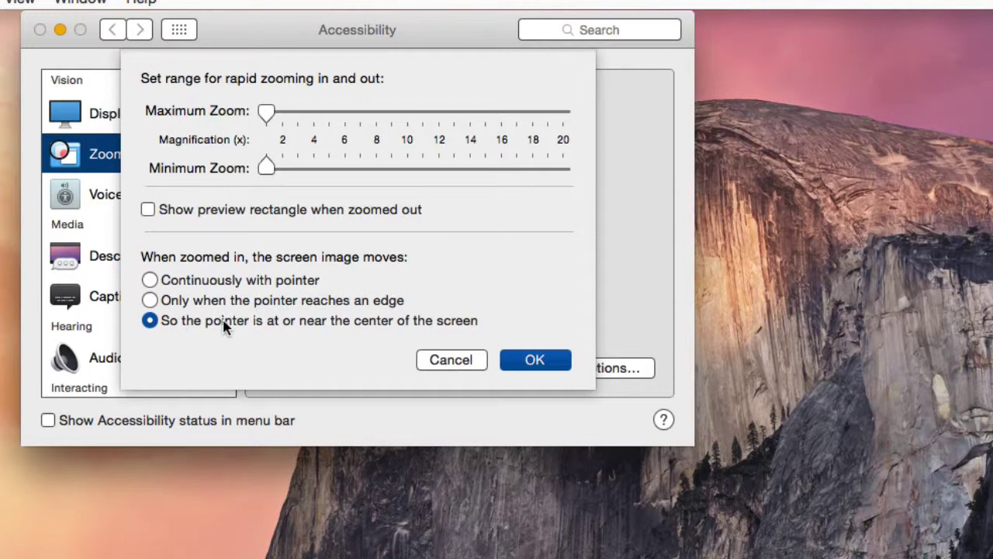
pyautogui.click(532, 360)
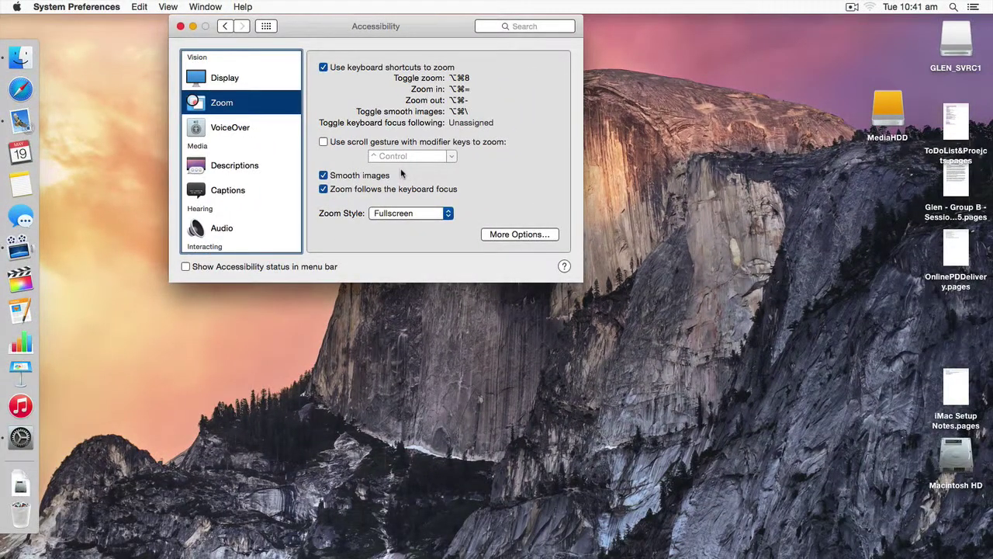
pyautogui.press('alt+super+8')
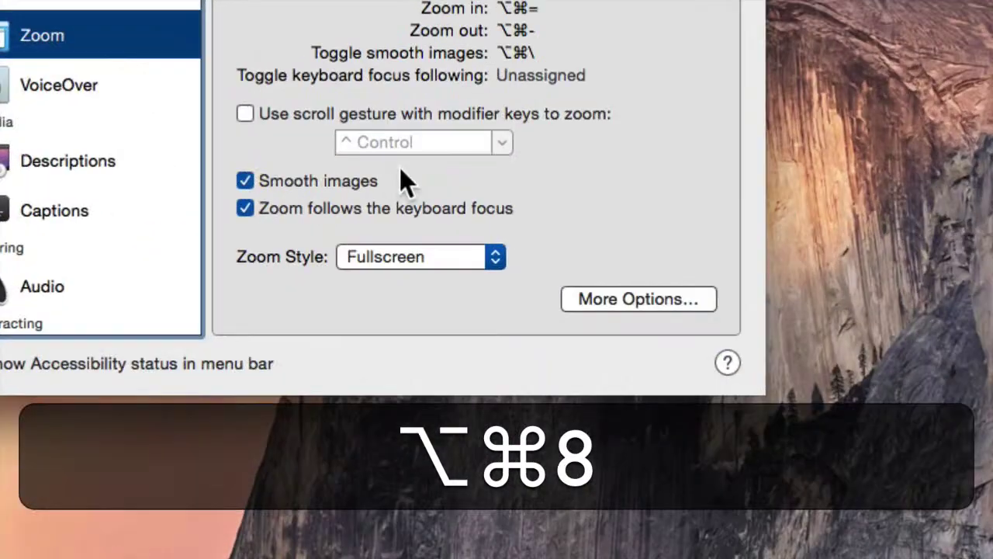
pyautogui.press('alt+super+8')
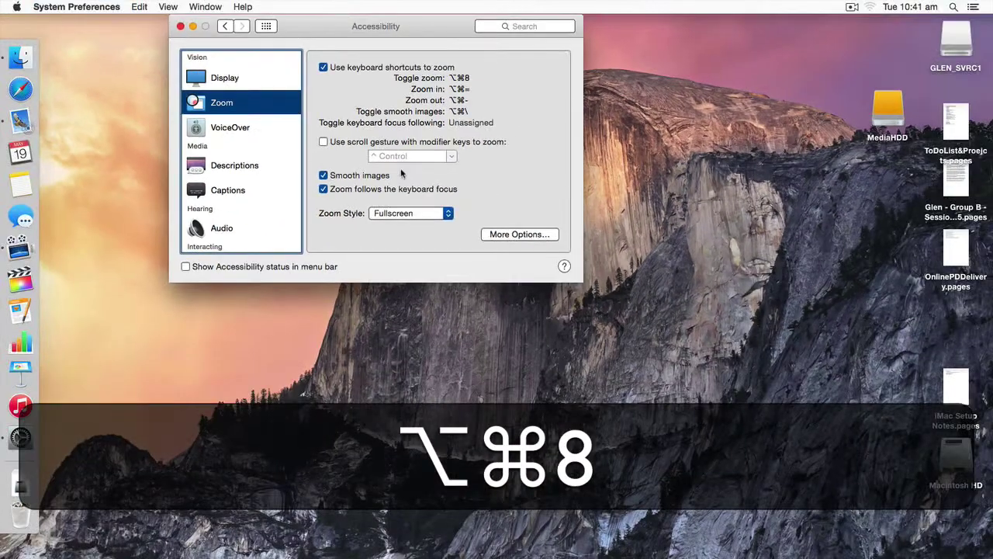
pyautogui.press('alt+super+8')
pyautogui.press('alt+super+equal')
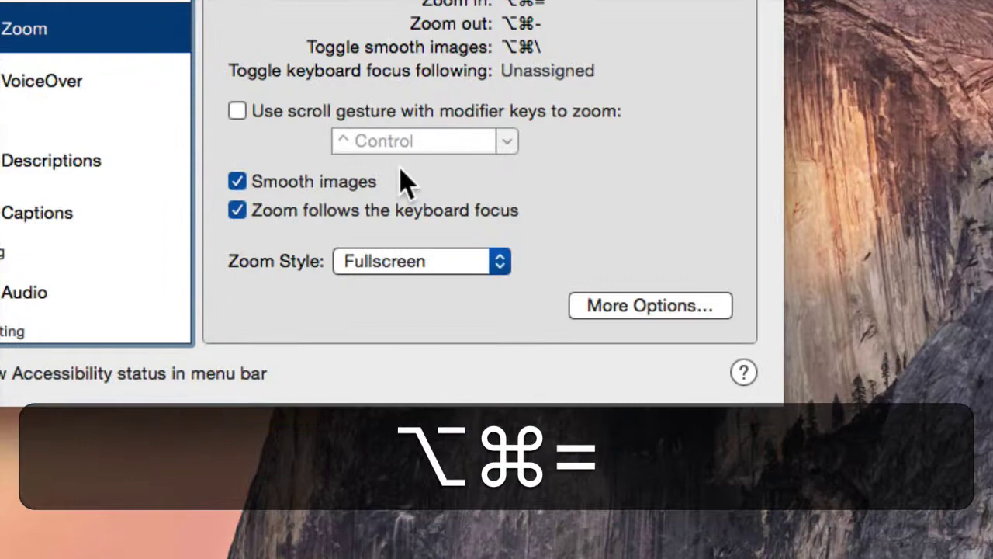
pyautogui.press('alt+super+minus')
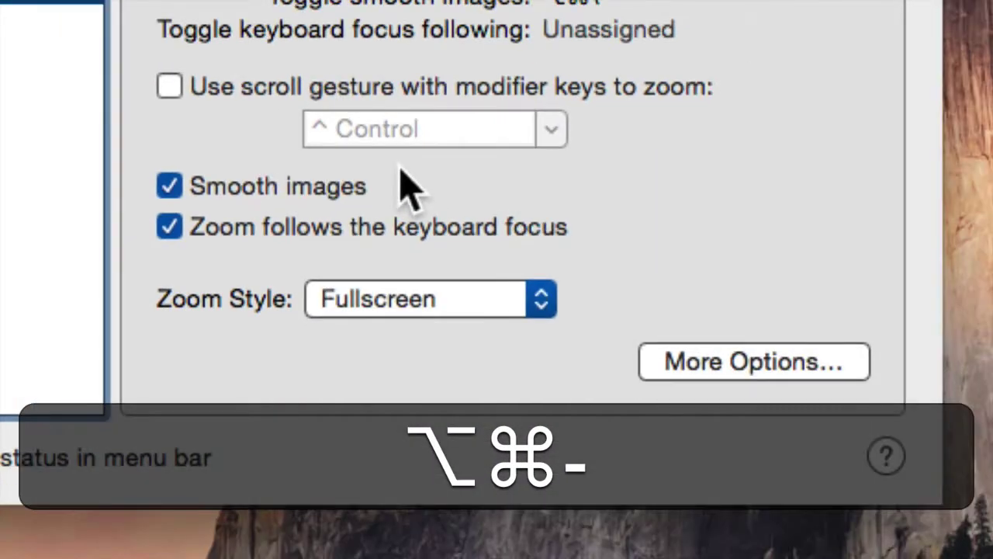
pyautogui.press('alt+super+8')
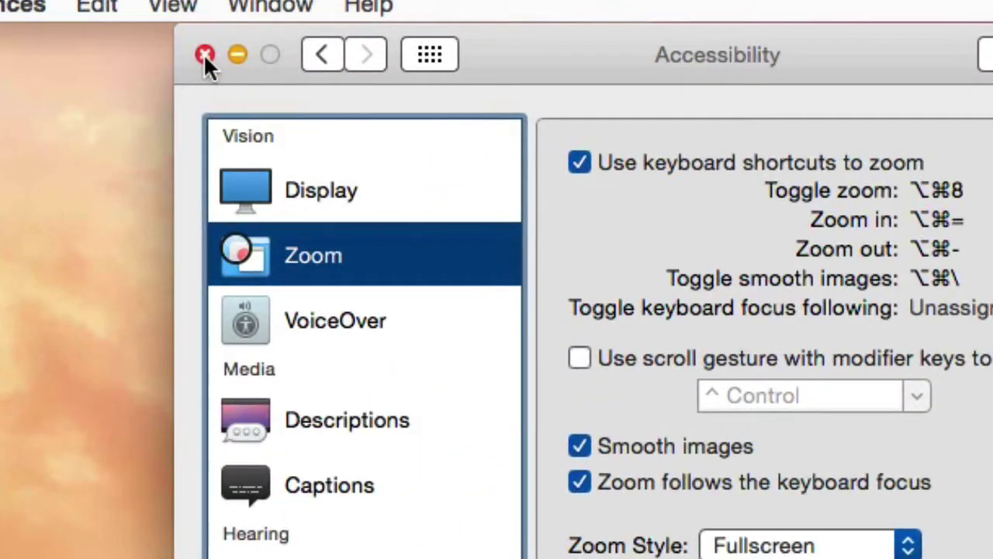
# Close the System Preferences window.
pyautogui.click(204, 55)
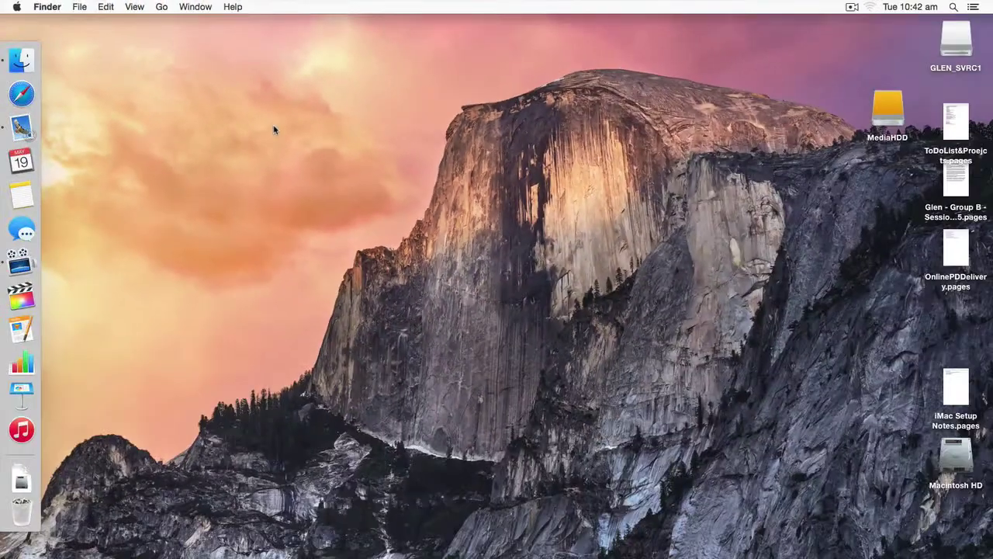